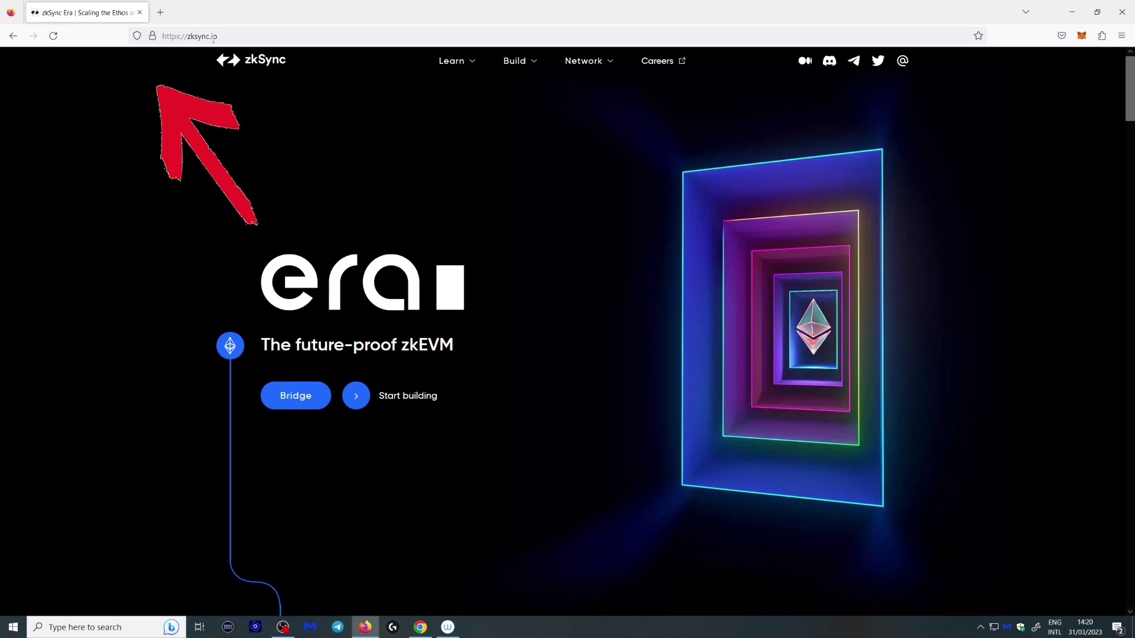
# Connect MetaMask to the zkSync Era Bridge and deposit 0.05 ETH, approving it in the wallet.
pyautogui.click(299, 397)
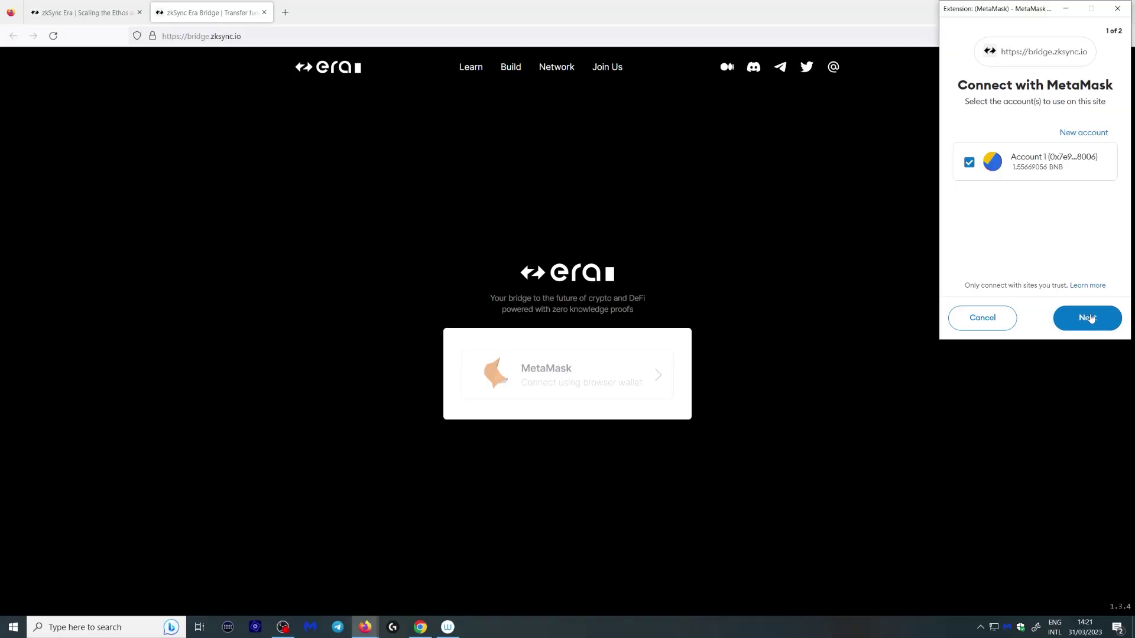
pyautogui.click(1088, 318)
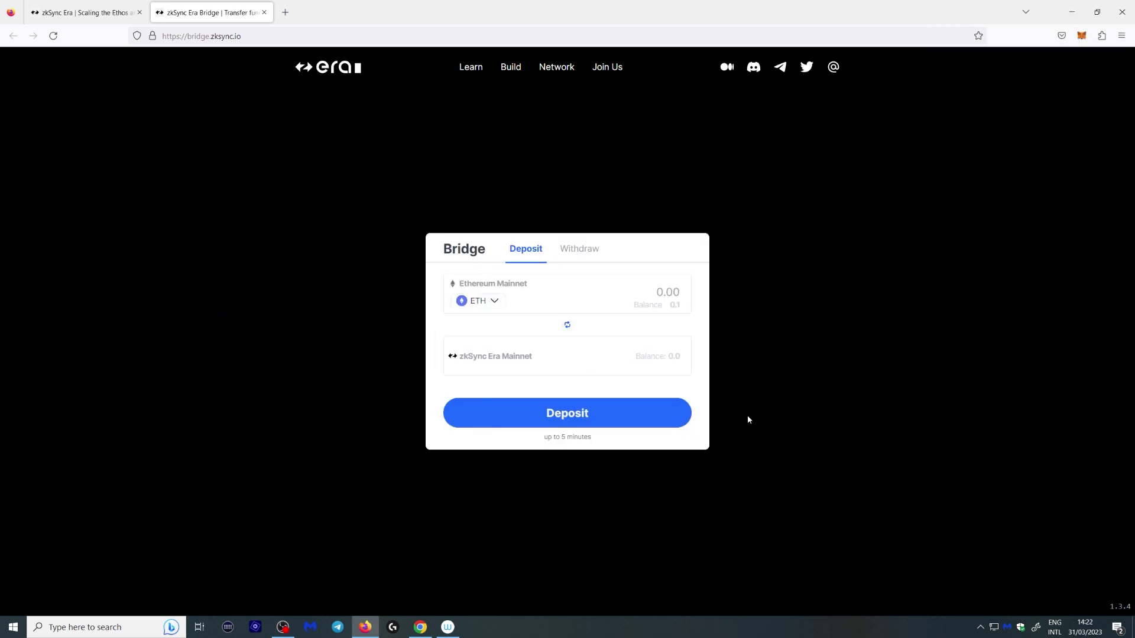
pyautogui.click(657, 298)
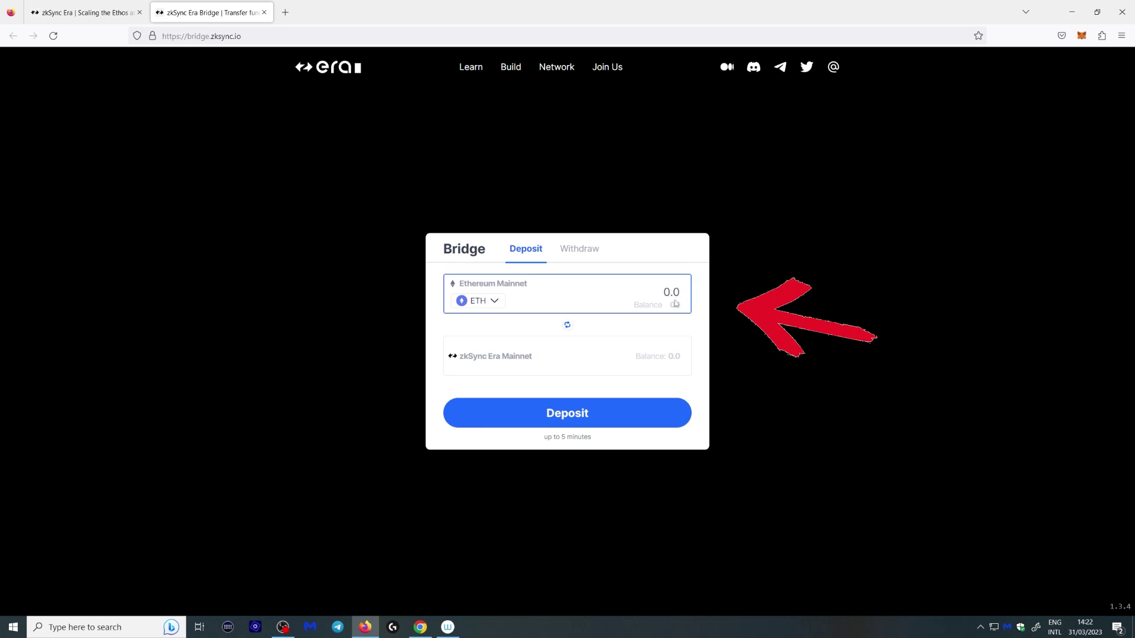
pyautogui.click(681, 413)
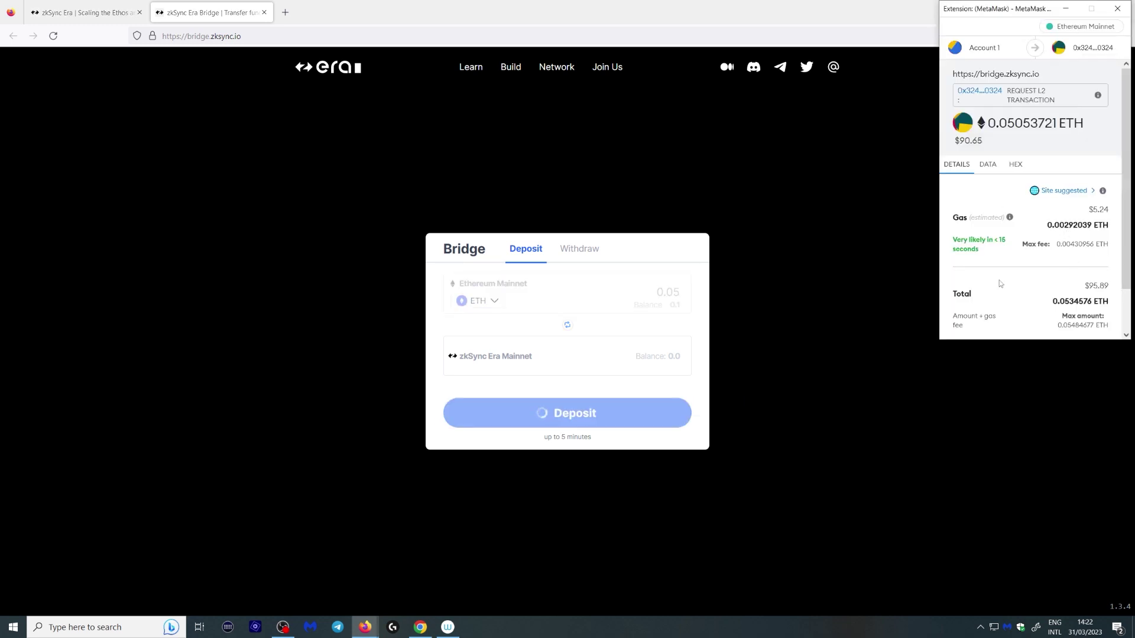
pyautogui.scroll(-1, 1077, 176)
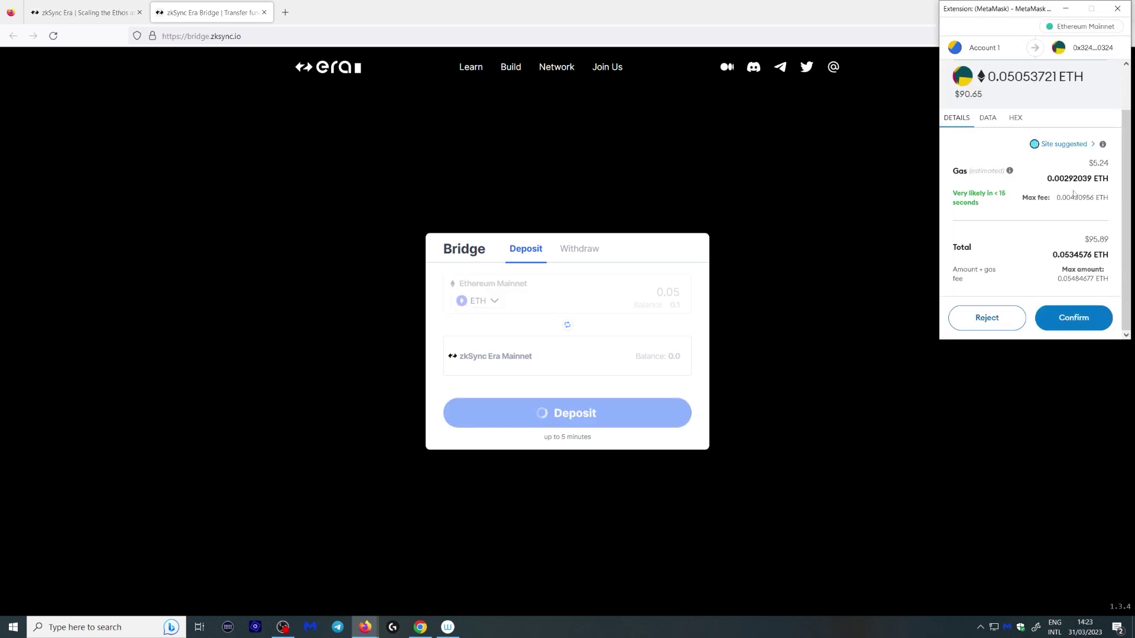
pyautogui.click(1092, 328)
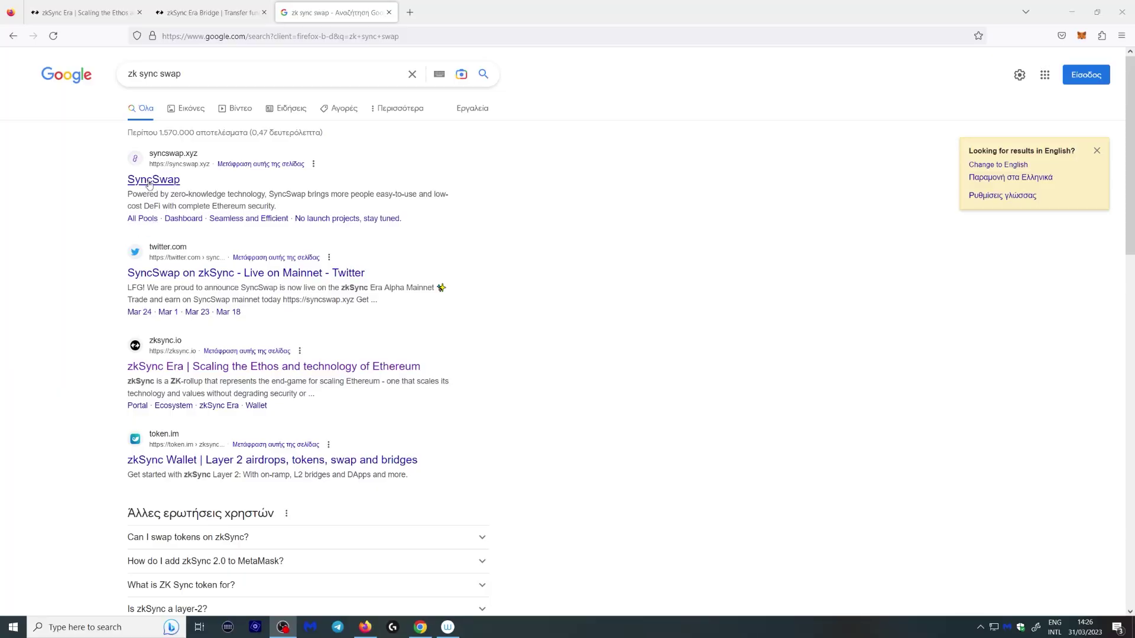
# Open SyncSwap from the search results and skip its welcome dialog and Explore tour step.
pyautogui.click(151, 180)
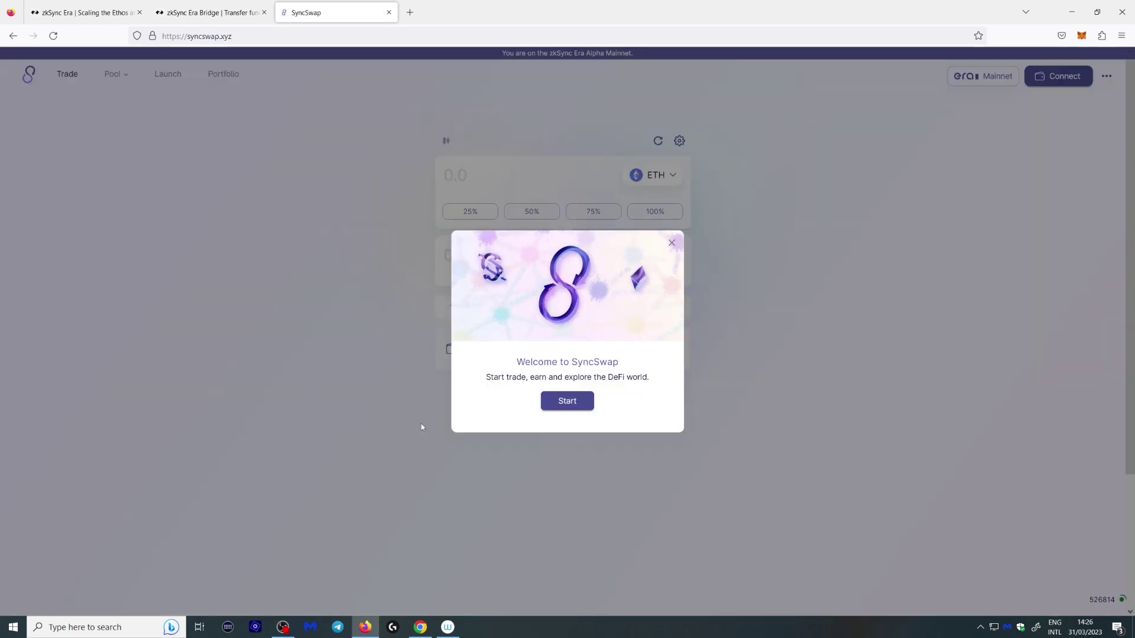
pyautogui.click(566, 401)
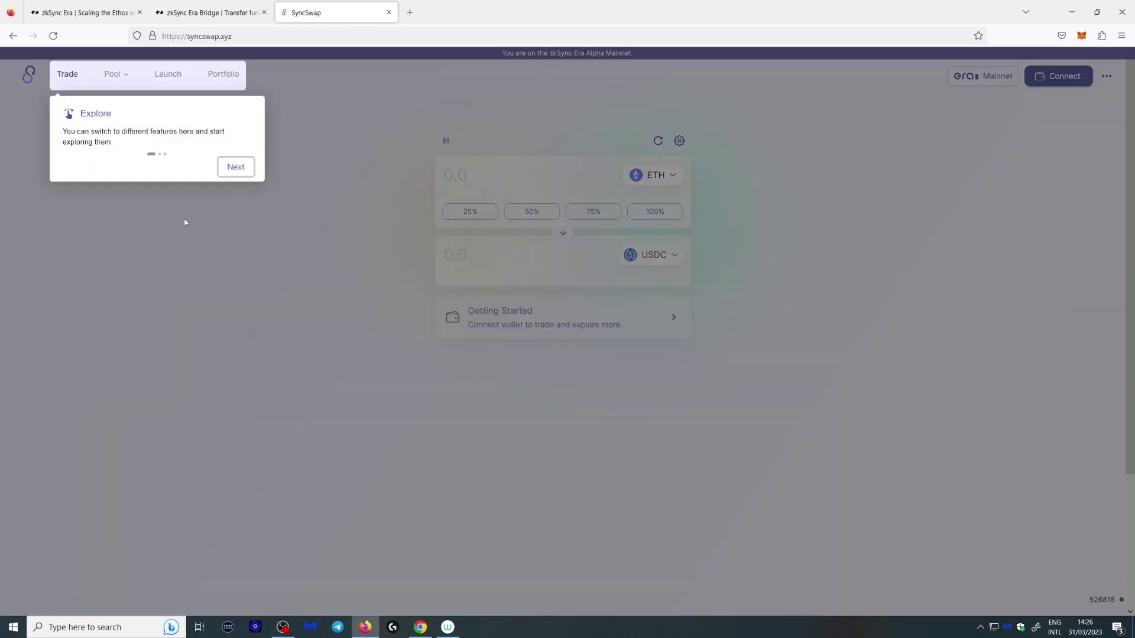
pyautogui.click(235, 168)
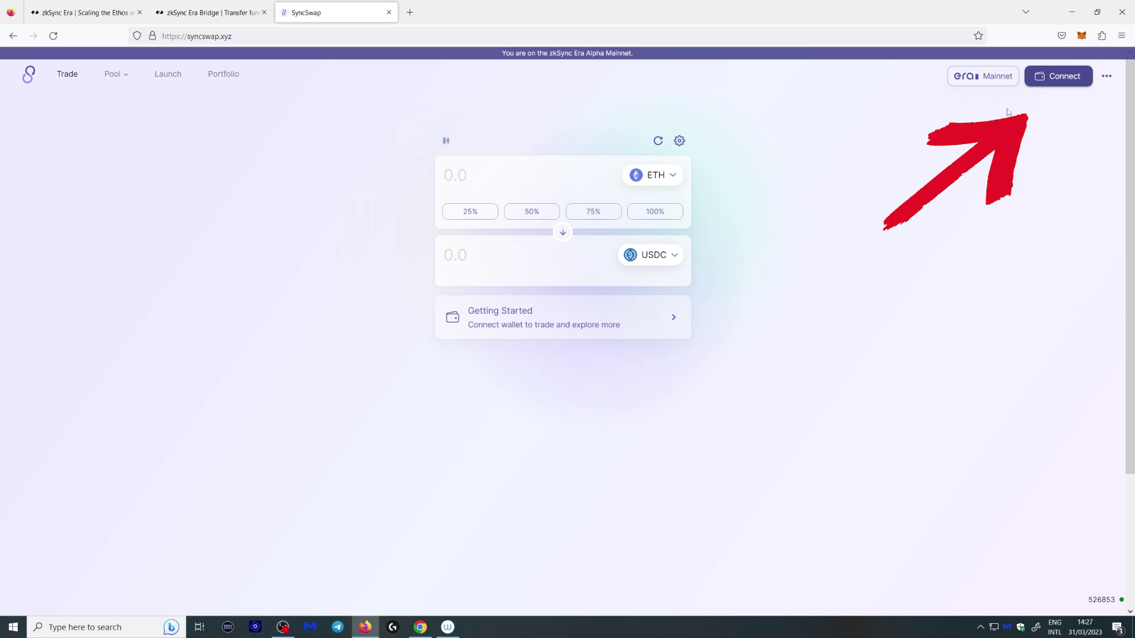
# Connect MetaMask Account 1 to SyncSwap, adding and switching to the zkSync Era network.
pyautogui.click(1060, 77)
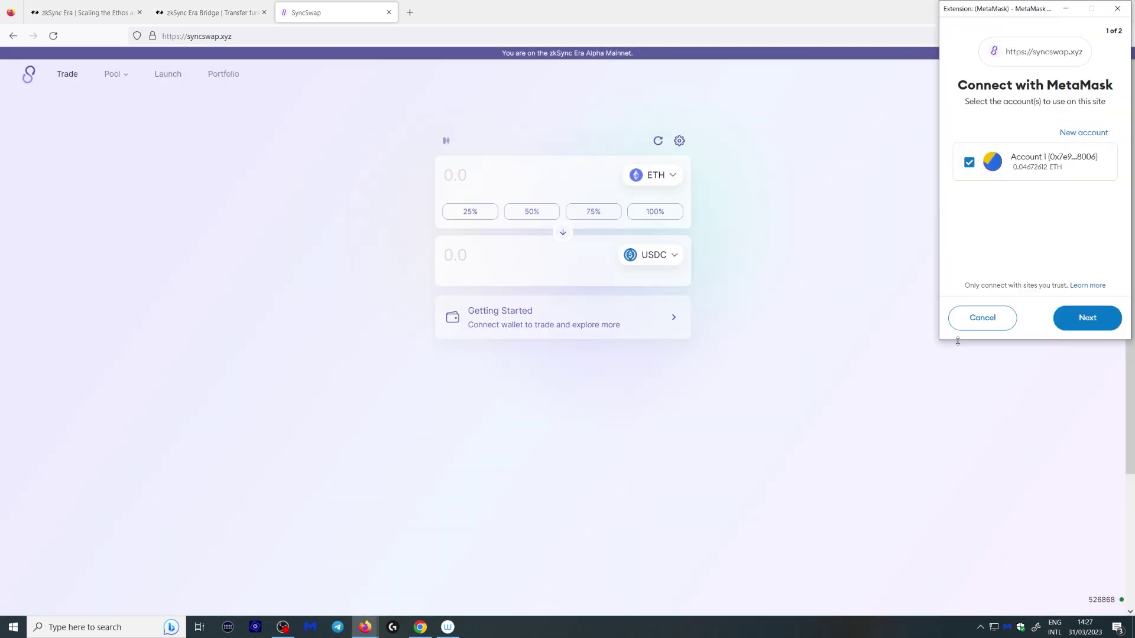
pyautogui.click(1071, 317)
pyautogui.click(1063, 318)
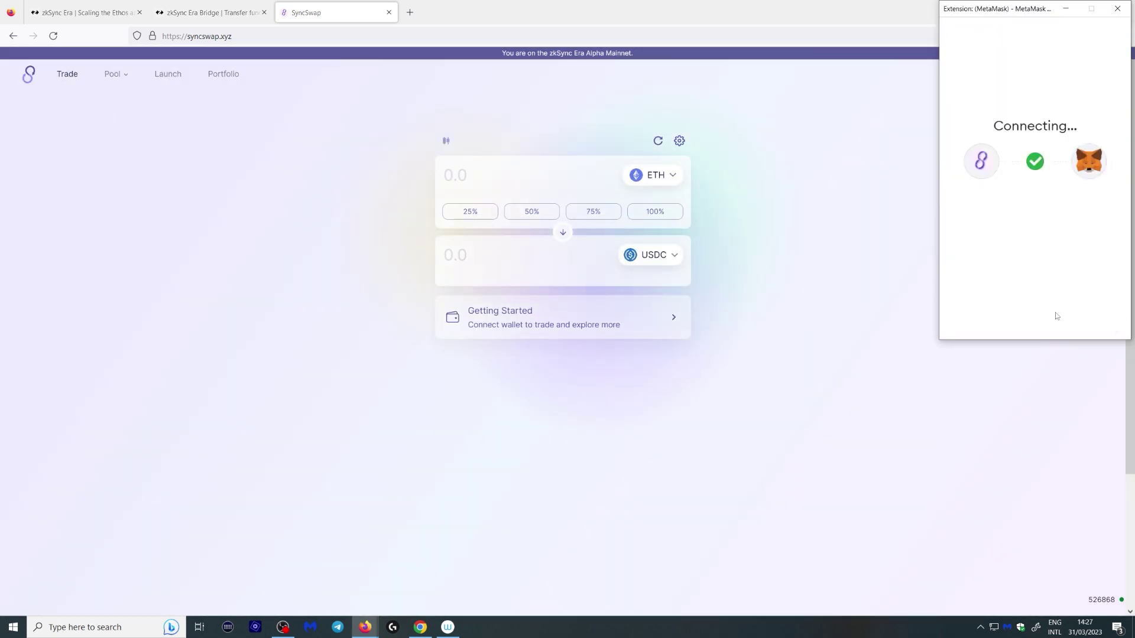
pyautogui.scroll(-1, 1017, 273)
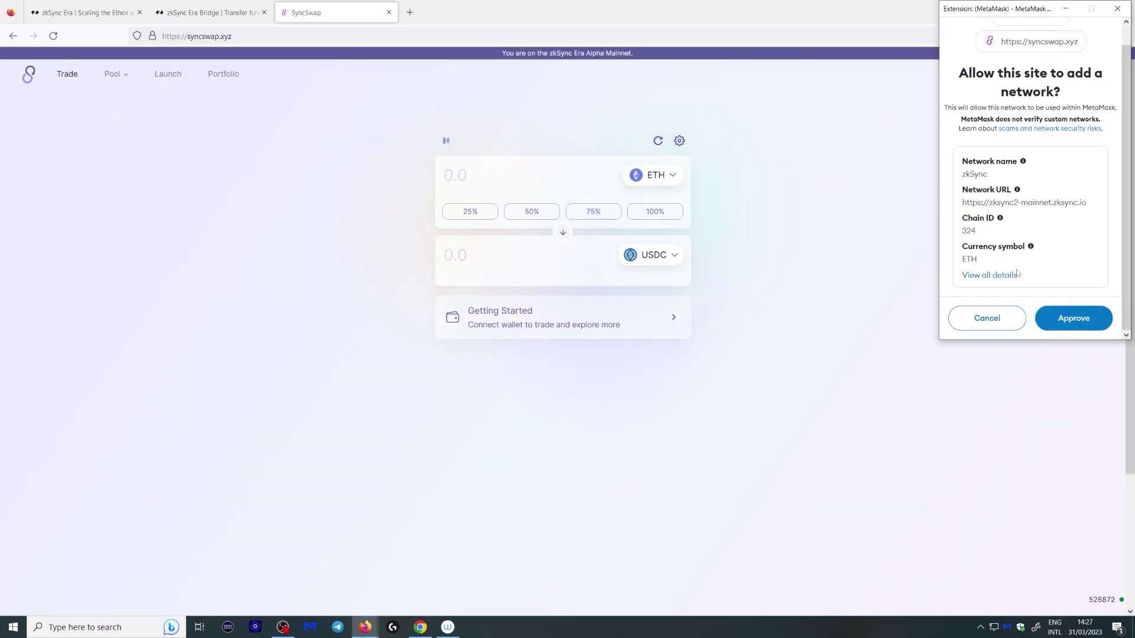
pyautogui.click(1070, 322)
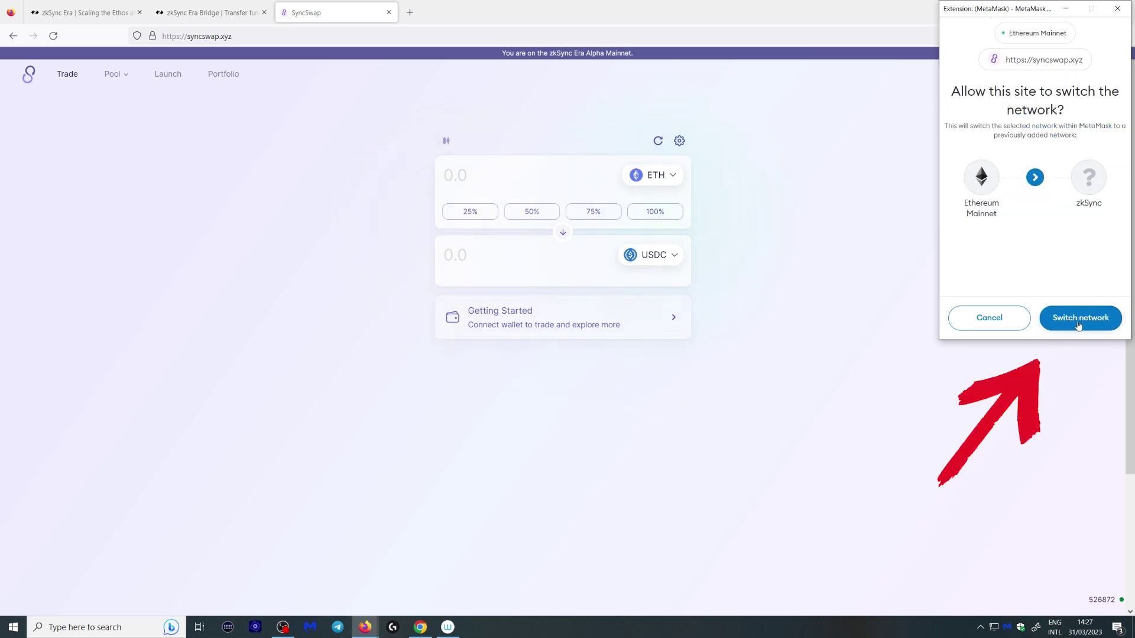
pyautogui.click(1075, 326)
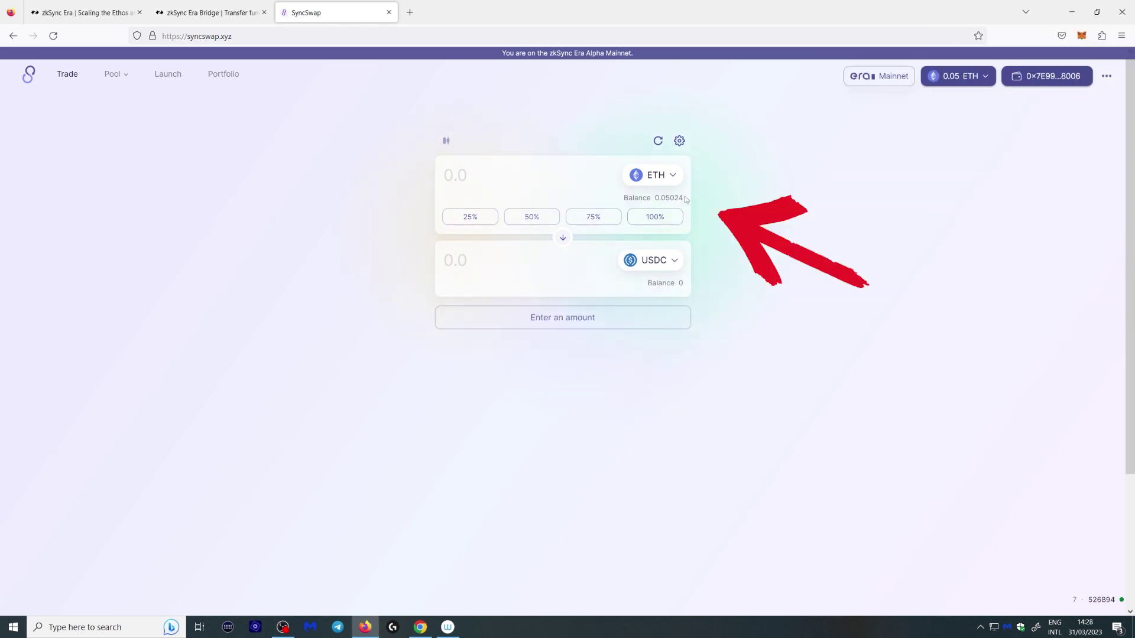
# Choose USDC as the token to buy, replacing an initial OT pick.
pyautogui.click(671, 260)
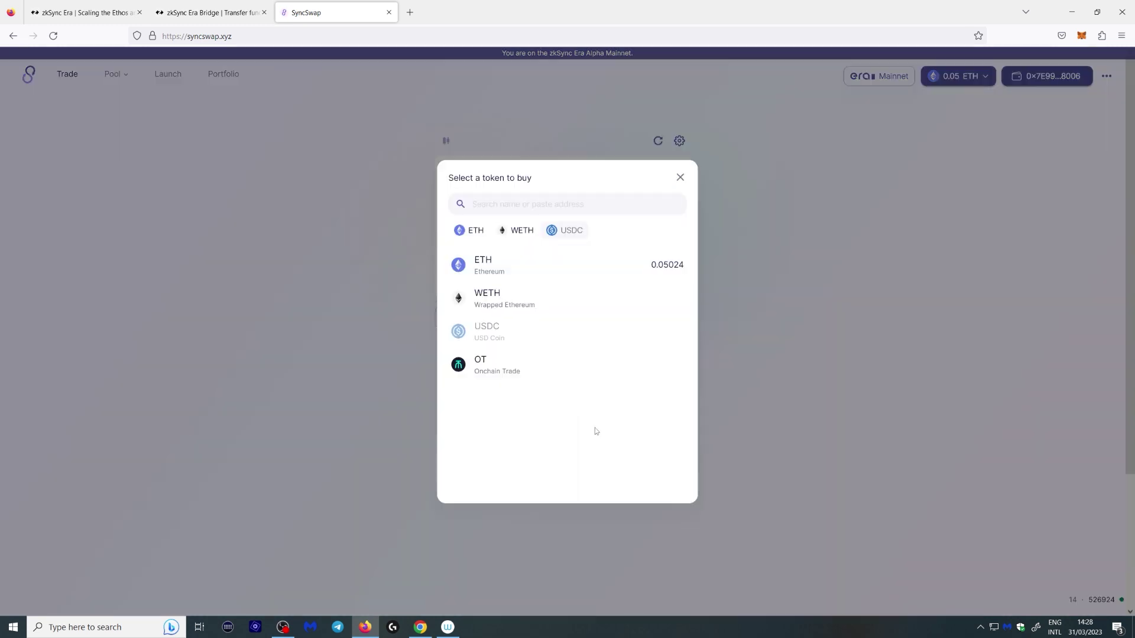
pyautogui.click(512, 379)
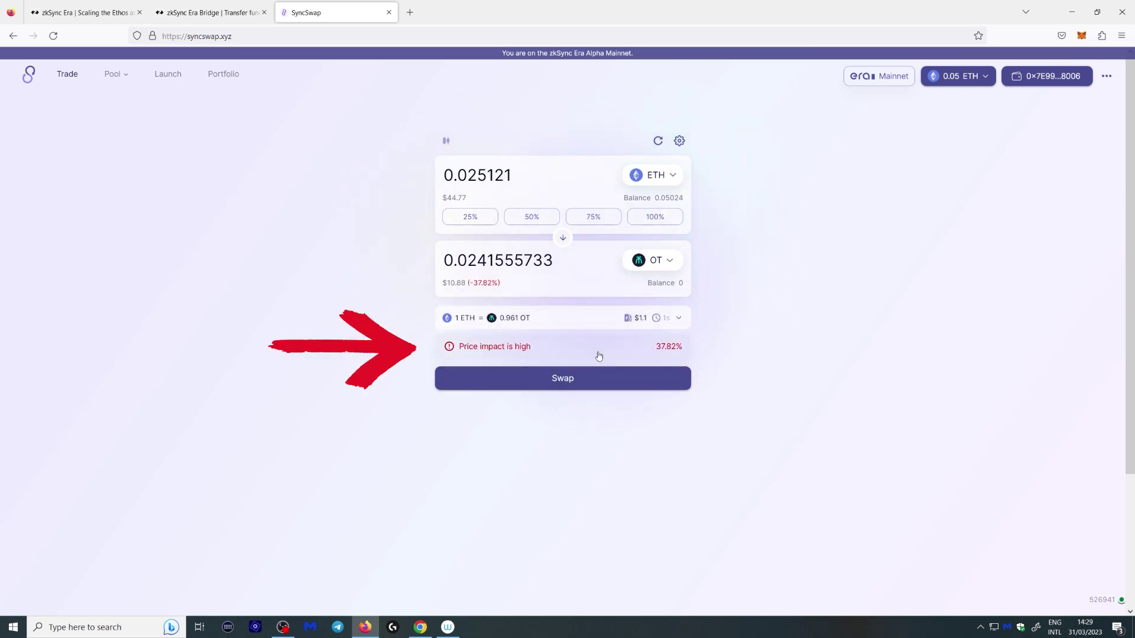
pyautogui.click(667, 266)
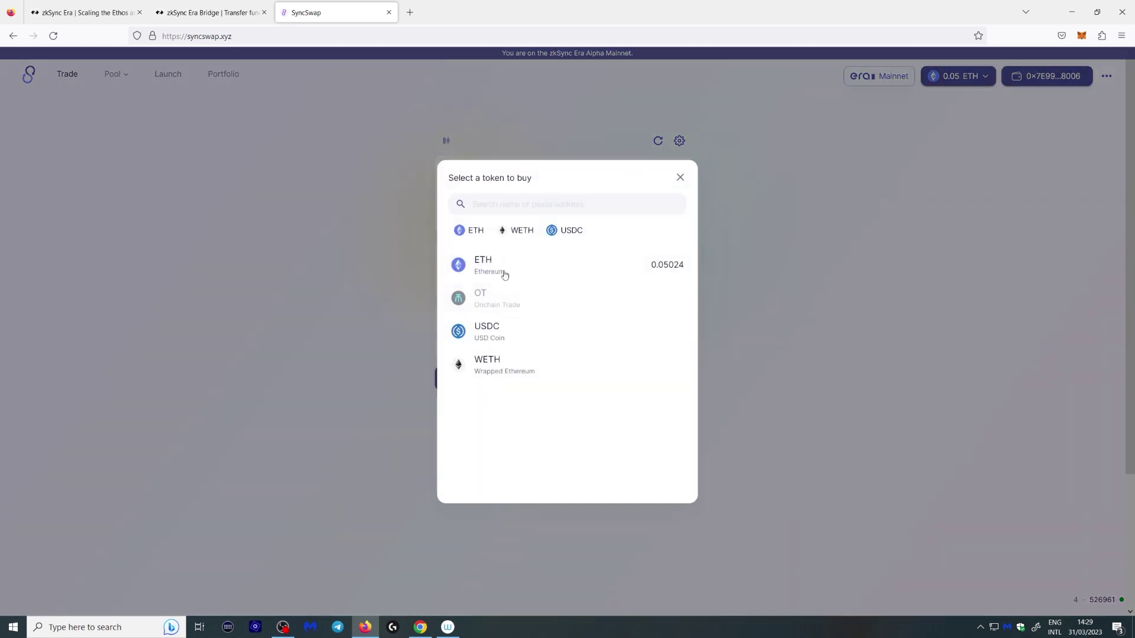
pyautogui.click(497, 329)
# Swap 0.02512 ETH for about 44.63 USDC, confirm in MetaMask, and check the wallet balance.
pyautogui.click(615, 357)
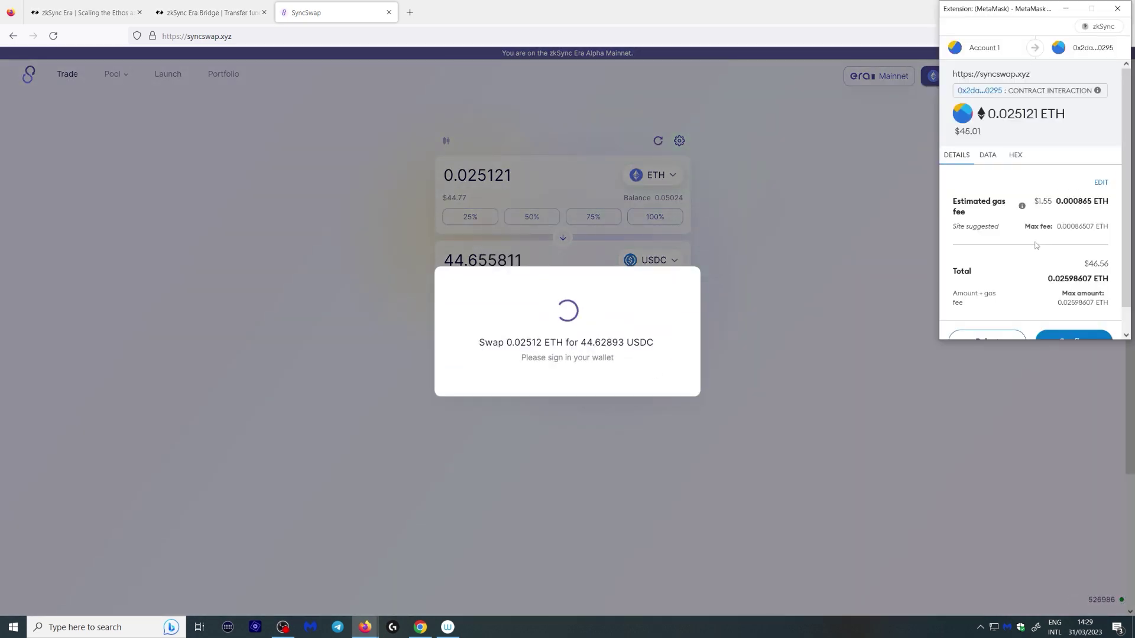
pyautogui.click(1061, 319)
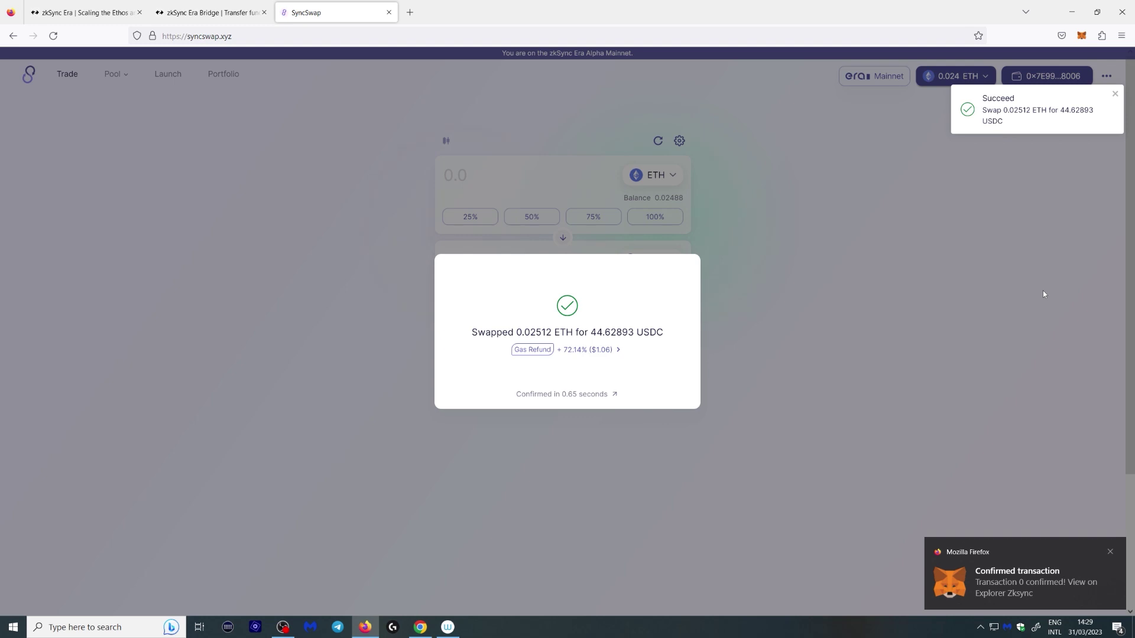
pyautogui.click(1043, 294)
pyautogui.click(1081, 36)
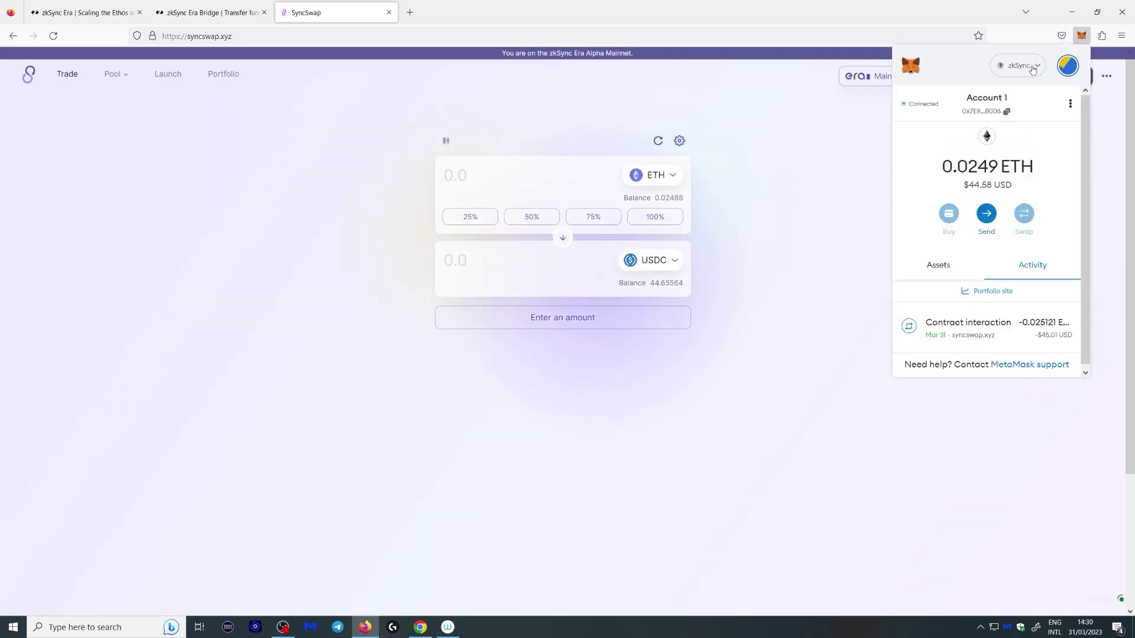
pyautogui.click(1032, 68)
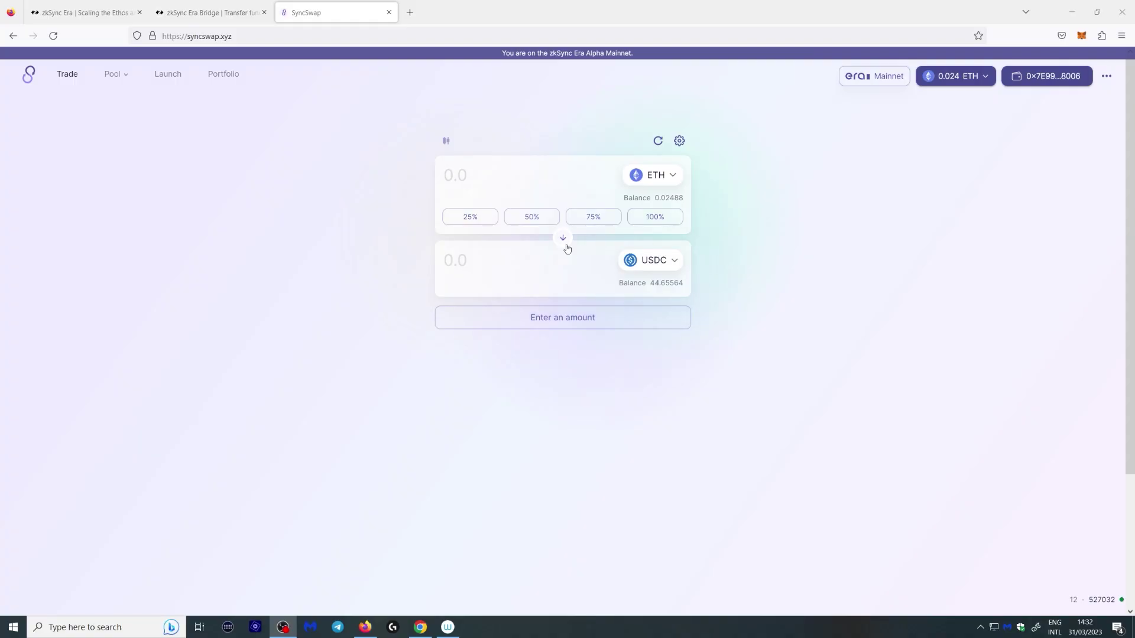
# Reverse to sell all USDC, approve a max 44.65 USDC spending cap, then refresh the swap page.
pyautogui.click(565, 243)
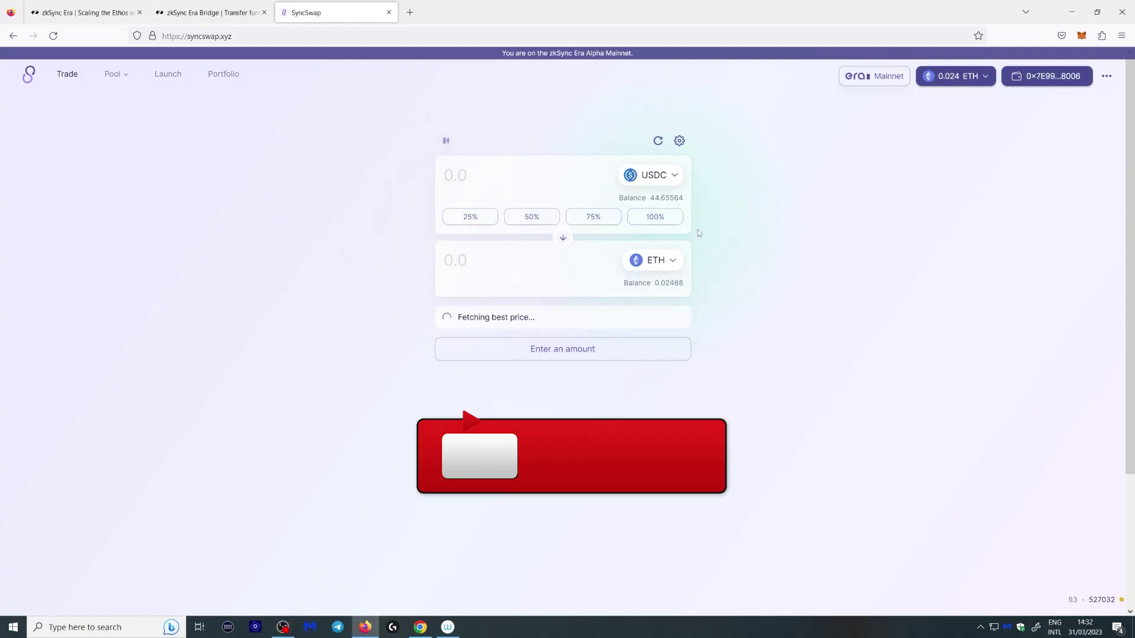
pyautogui.click(653, 217)
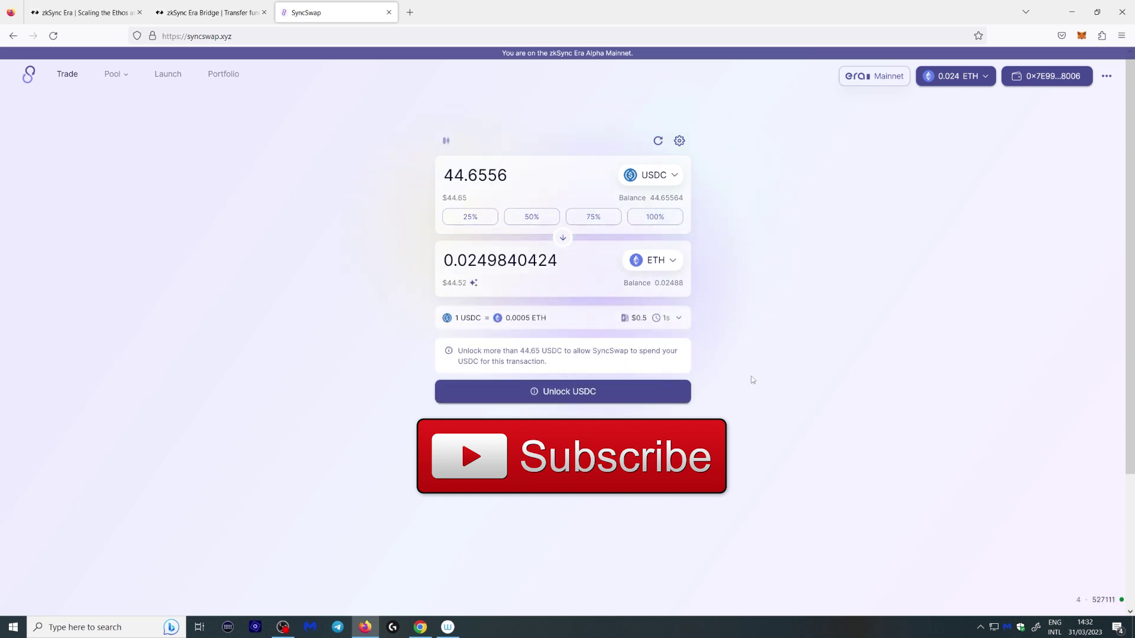
pyautogui.click(685, 394)
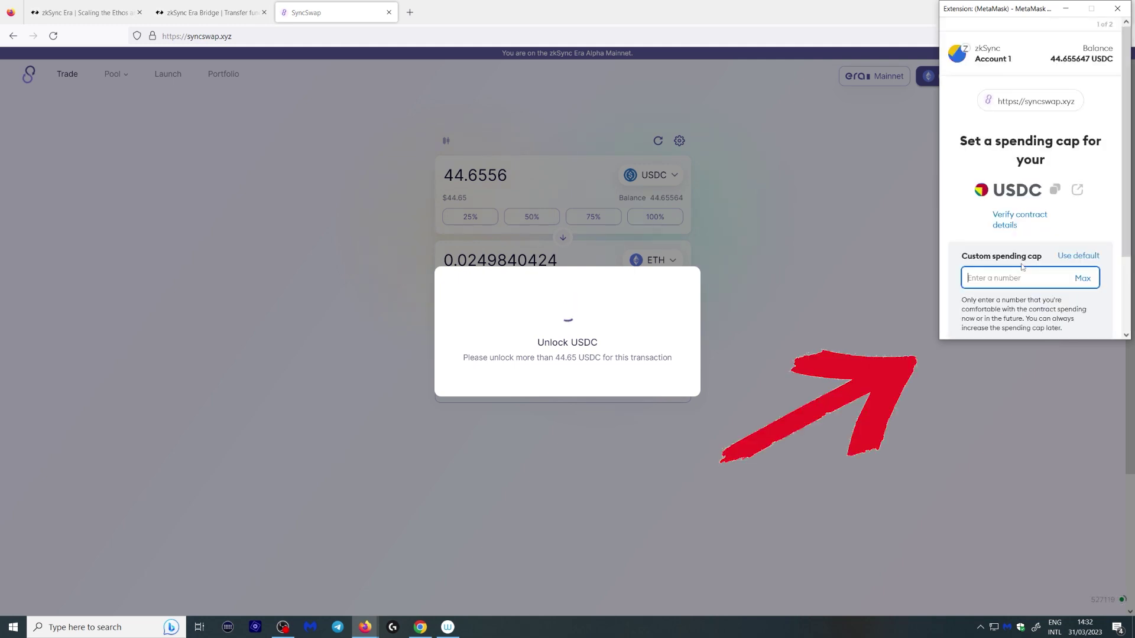
pyautogui.click(1084, 279)
pyautogui.scroll(-2, 1082, 283)
pyautogui.click(1085, 318)
pyautogui.click(1074, 331)
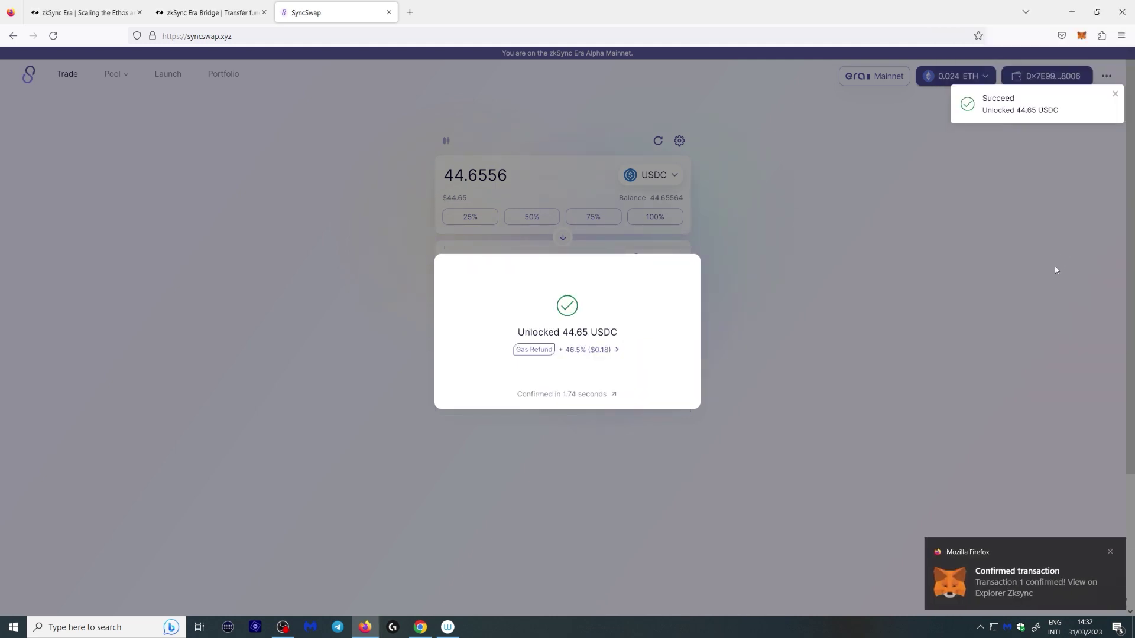
pyautogui.click(1058, 265)
pyautogui.click(55, 36)
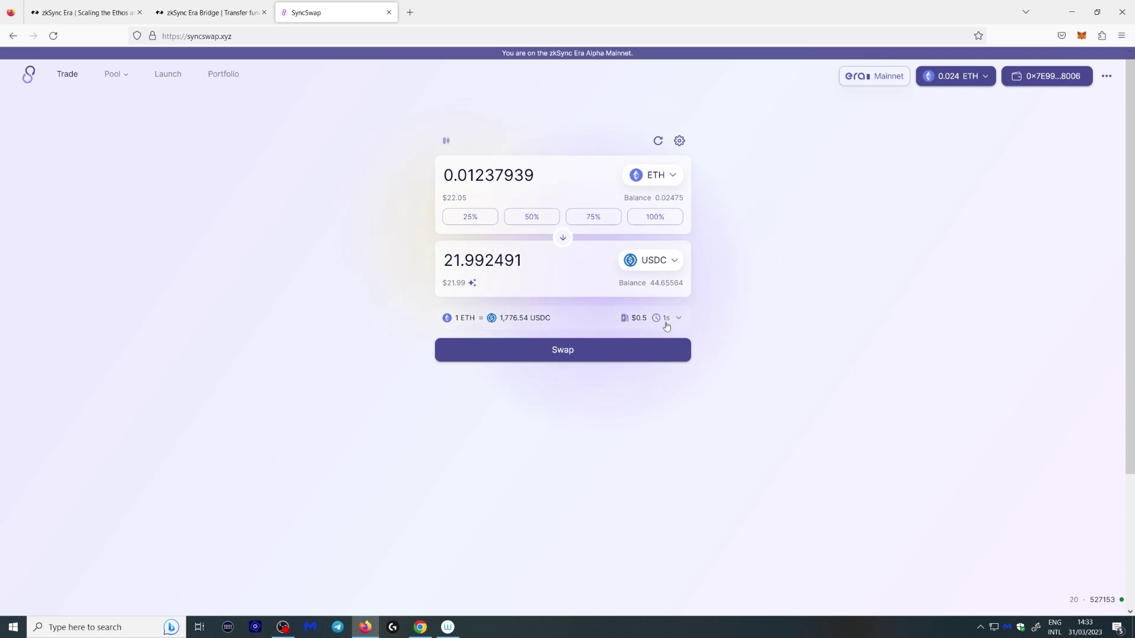
# Swap about 0.0124 ETH for roughly 22 USDC, then set the full 66.64 USDC balance to sell back.
pyautogui.click(580, 352)
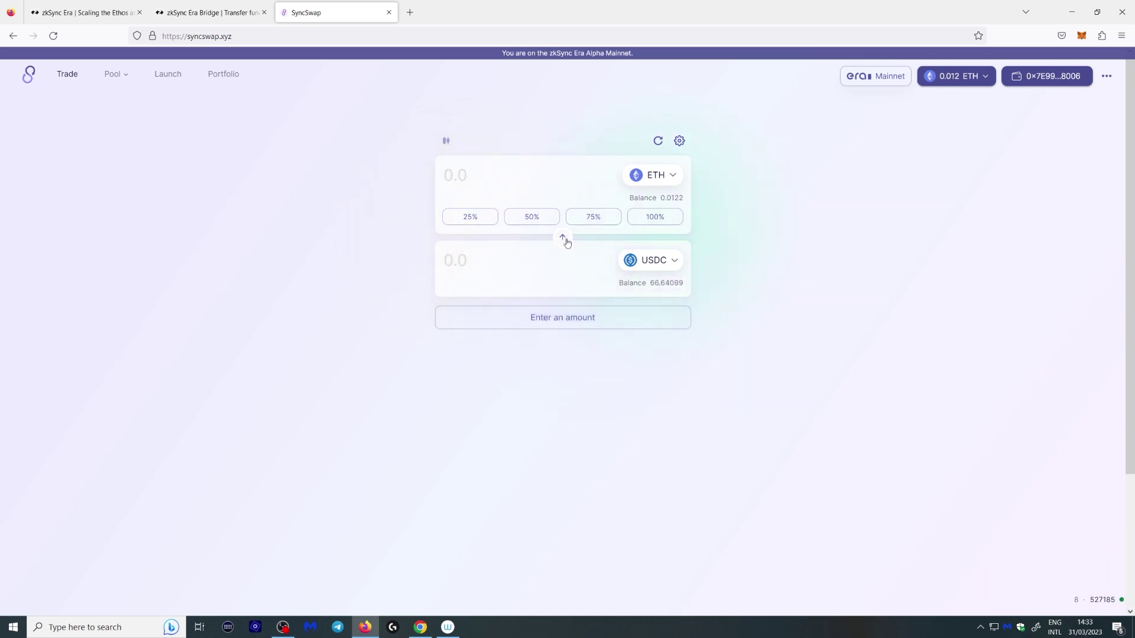
pyautogui.click(563, 238)
pyautogui.click(657, 215)
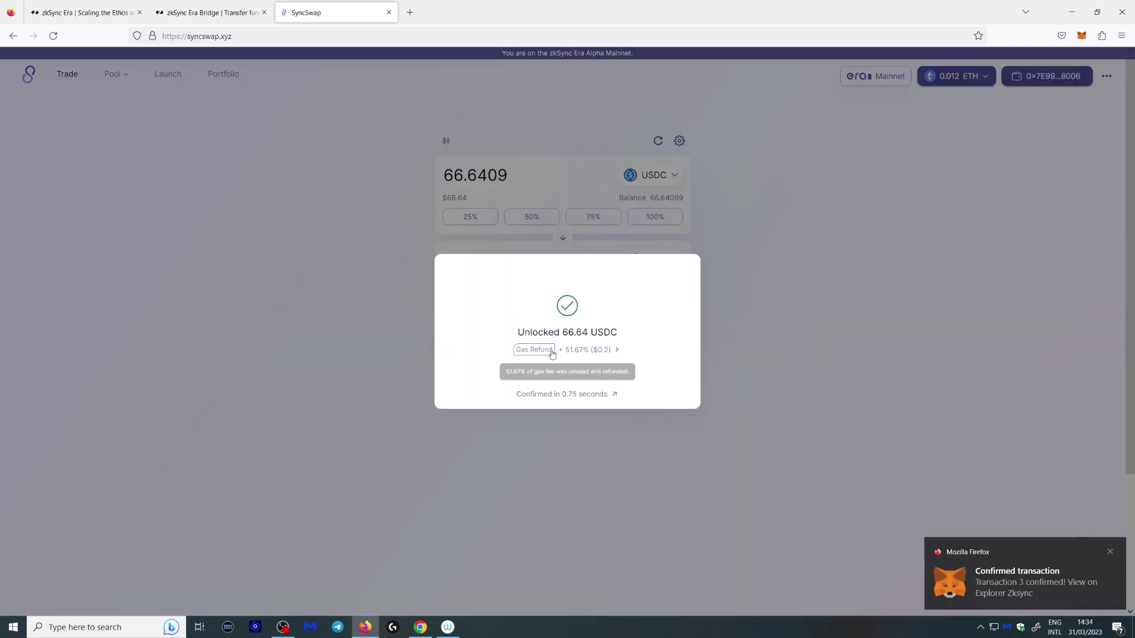
pyautogui.moveTo(563, 324); pyautogui.dragTo(645, 378)
pyautogui.click(866, 385)
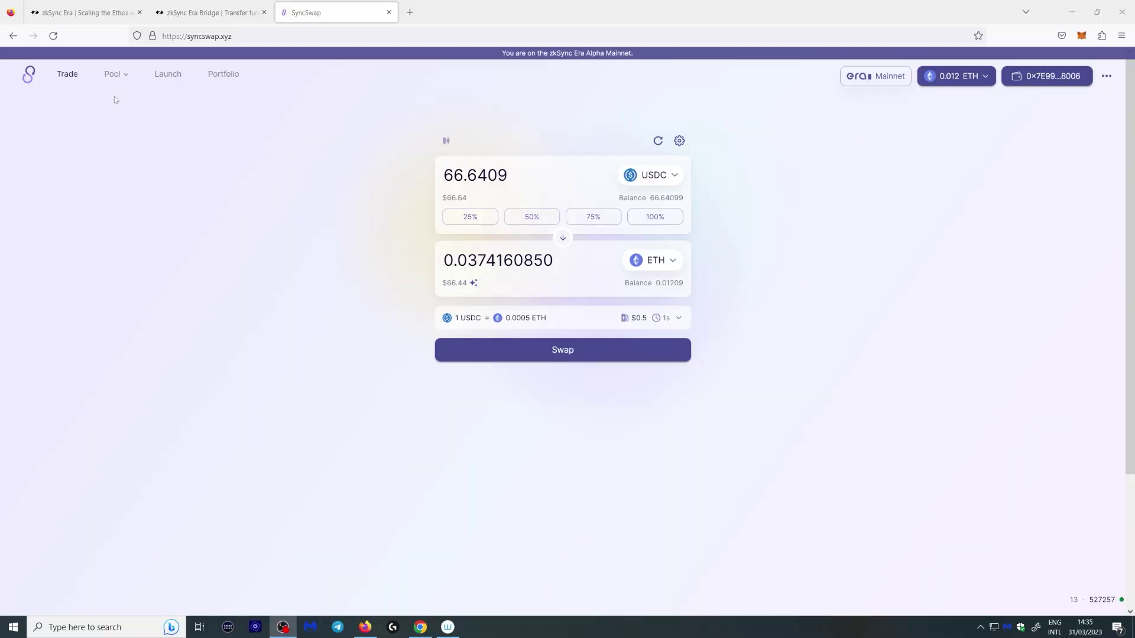
# Go to the Pools list, open the ETH / USDC Classic Pool, and open its Deposit form.
pyautogui.click(133, 120)
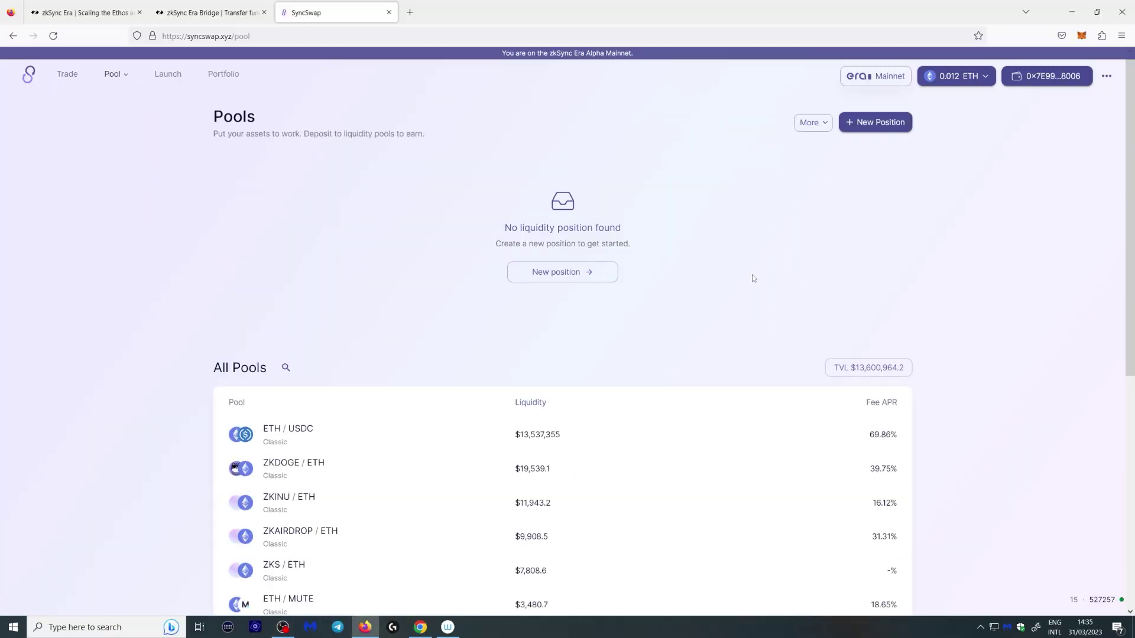
pyautogui.click(280, 436)
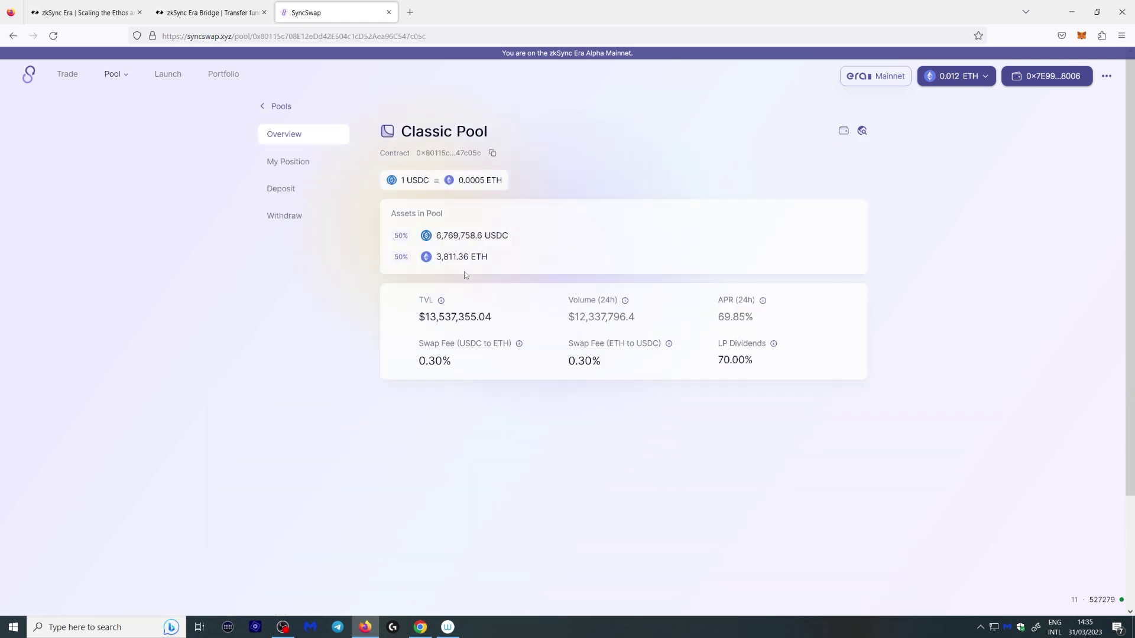
pyautogui.click(296, 194)
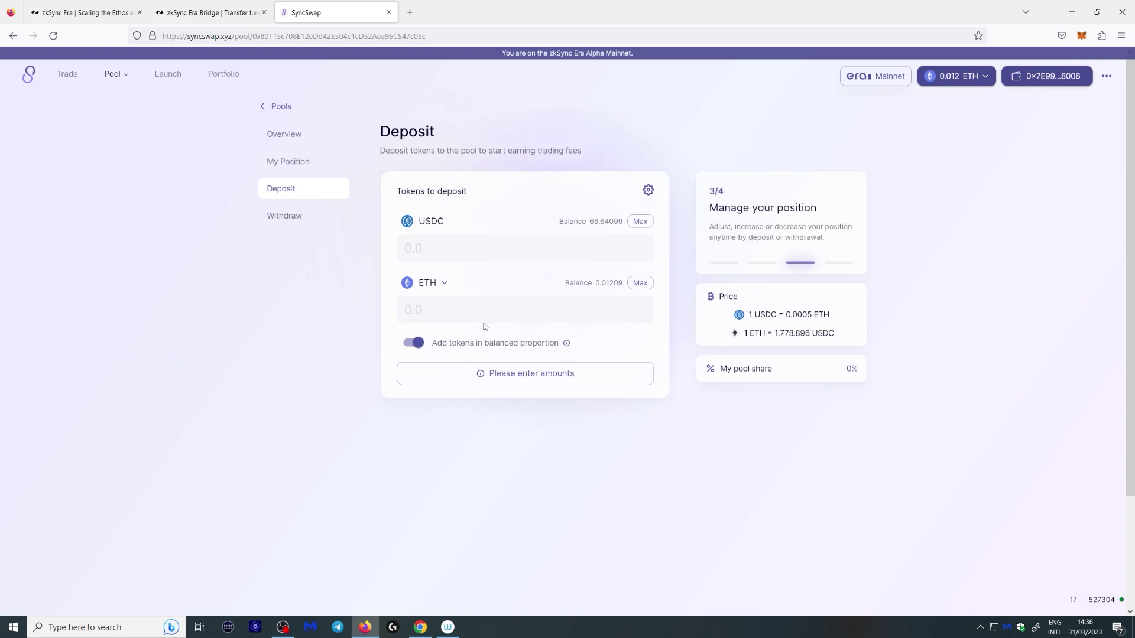
# Add 10 USDC plus matching 0.005 ETH to the ETH / USDC pool and confirm in MetaMask.
pyautogui.write('10')
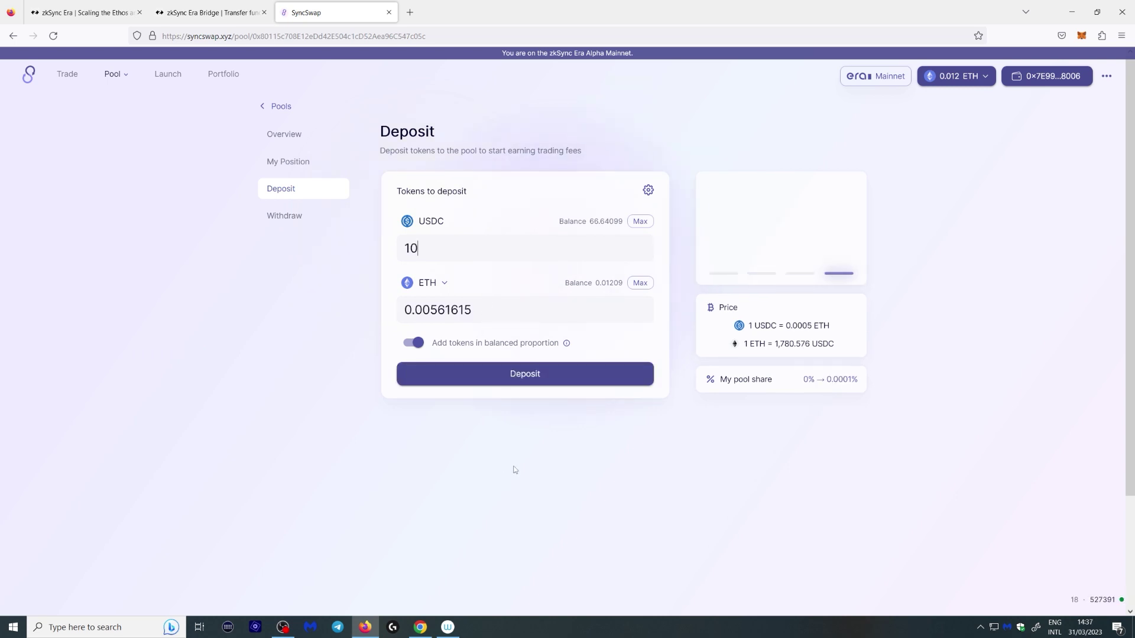
pyautogui.click(496, 373)
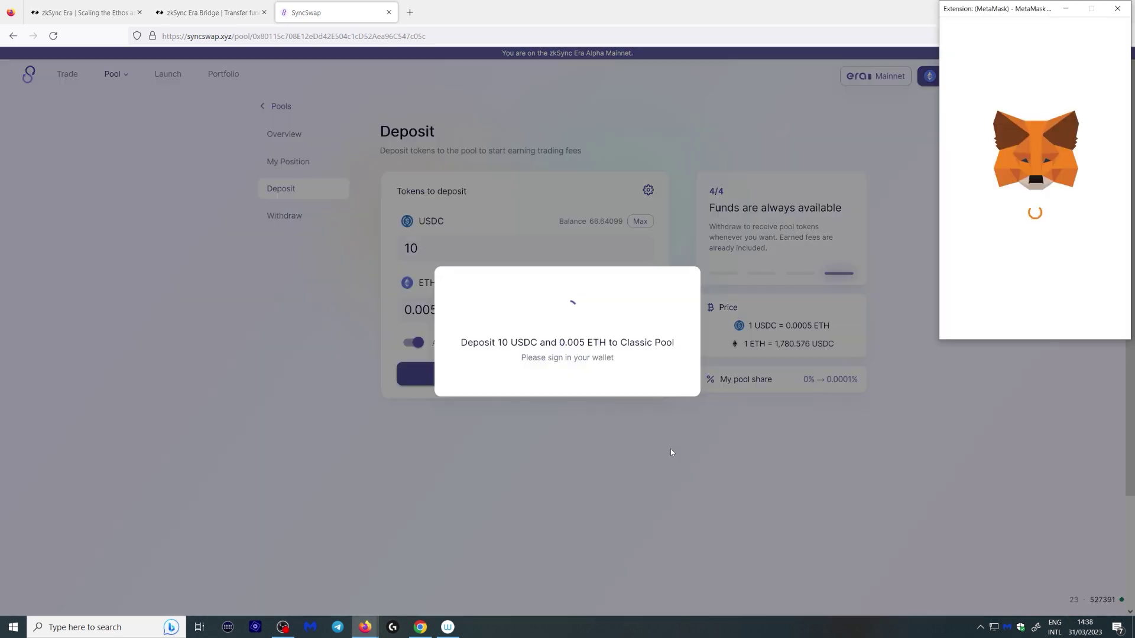
pyautogui.scroll(-1, 1026, 237)
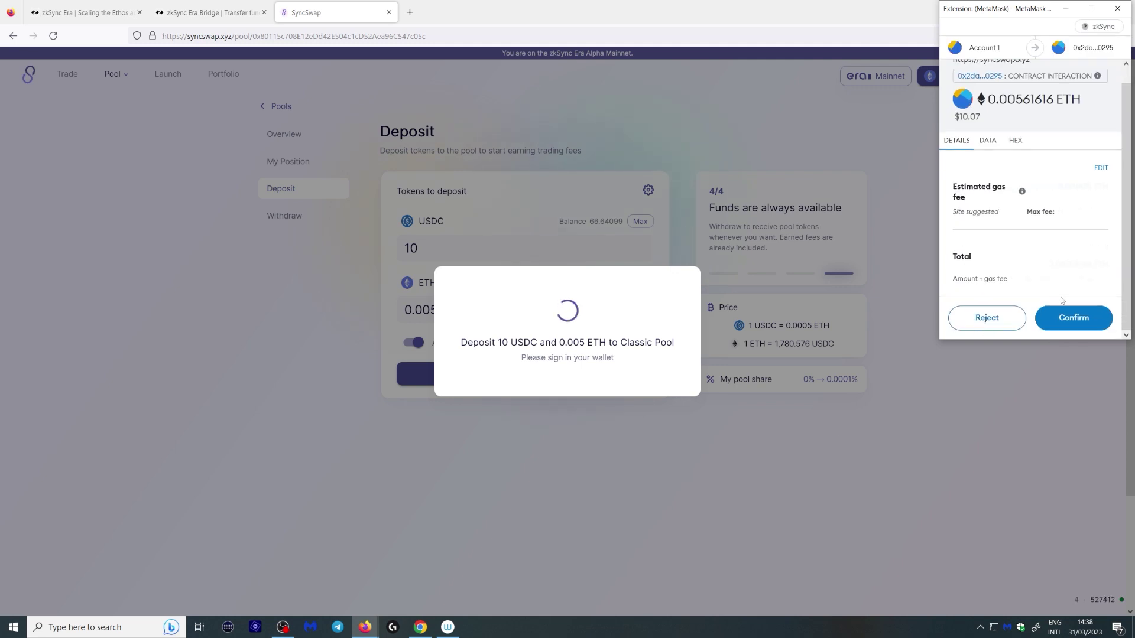
pyautogui.click(1062, 318)
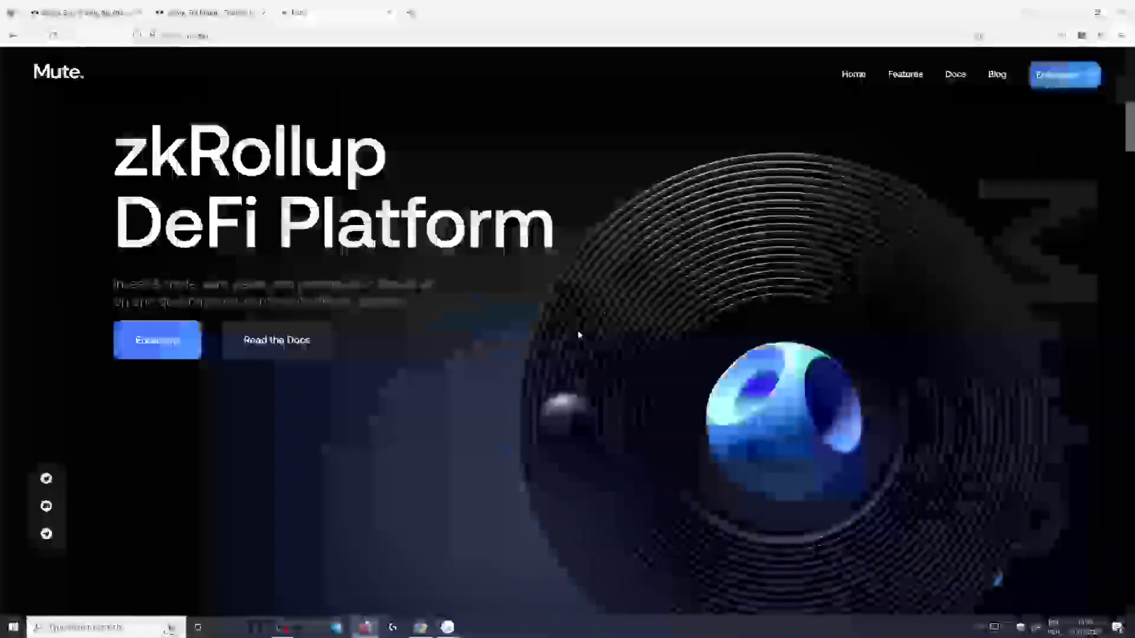
# Launch the Mute.Switch app and connect the MetaMask wallet.
pyautogui.click(140, 341)
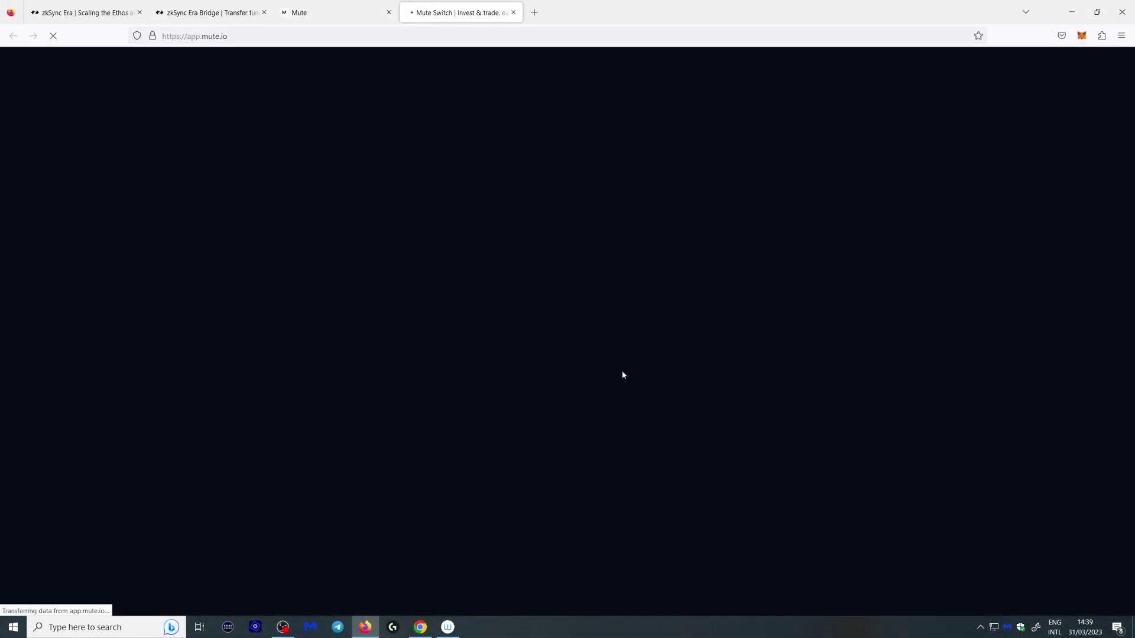
pyautogui.click(1074, 320)
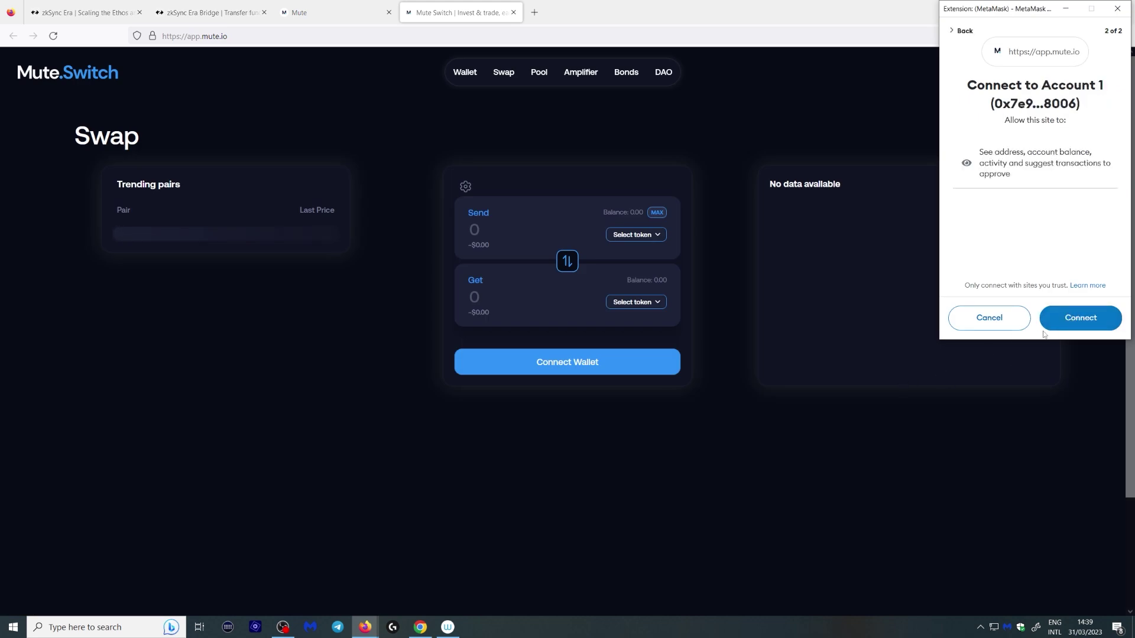
pyautogui.click(1074, 320)
# Set the swap pair to send USDC and receive ETH.
pyautogui.click(635, 302)
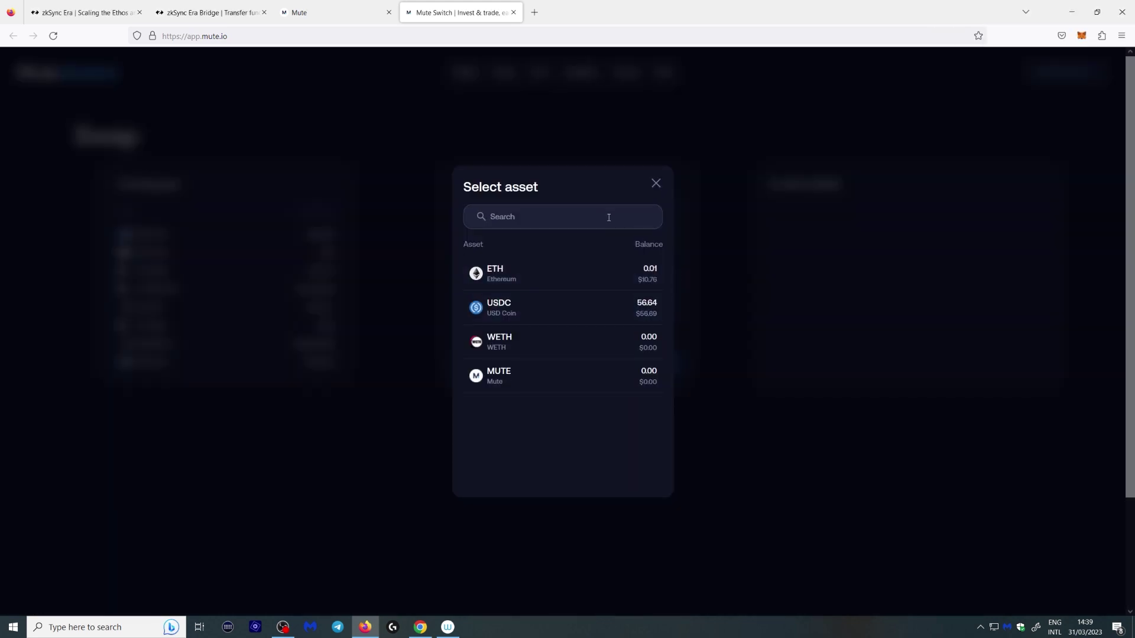
pyautogui.click(584, 306)
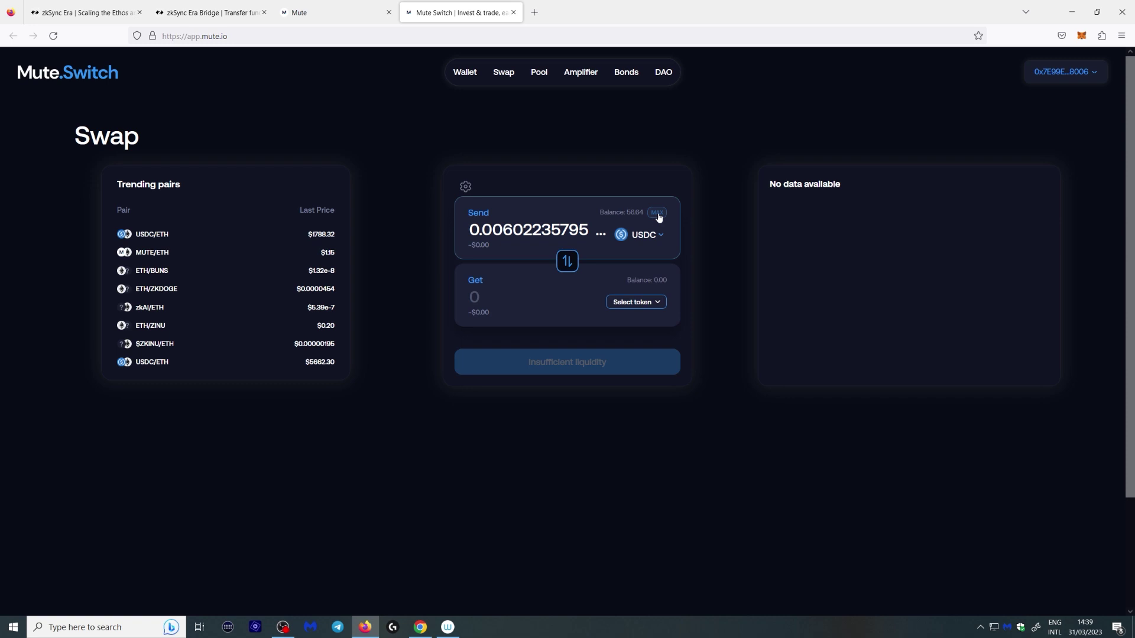
pyautogui.click(649, 302)
pyautogui.click(519, 281)
# Approve Mute.Switch to spend the full USDC balance with a max spending cap.
pyautogui.click(550, 482)
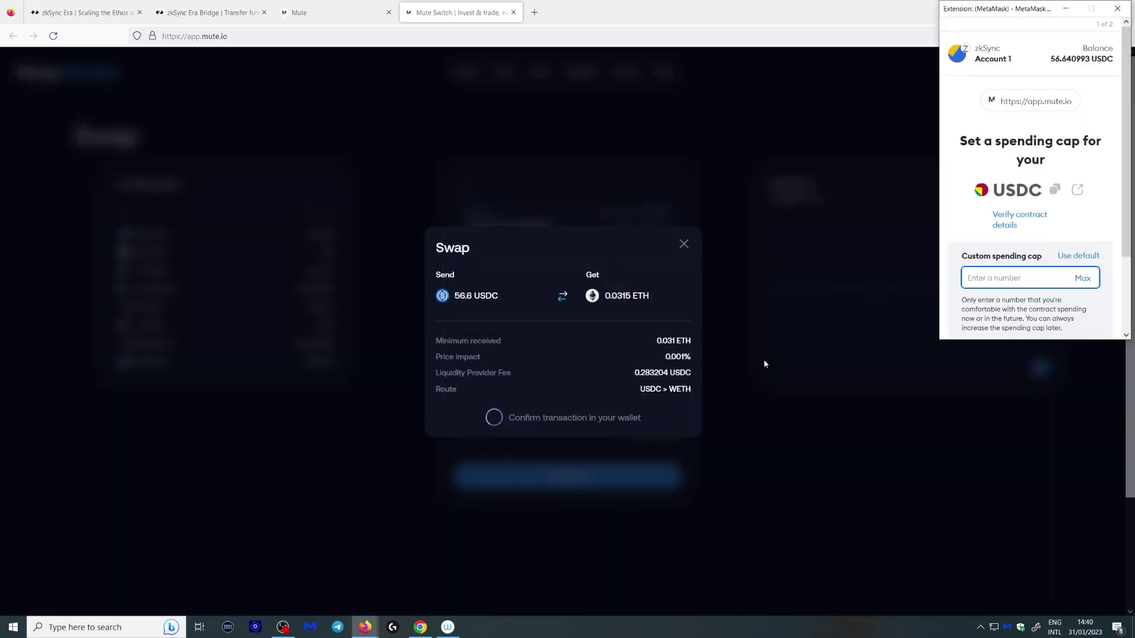
pyautogui.scroll(-2, 1018, 229)
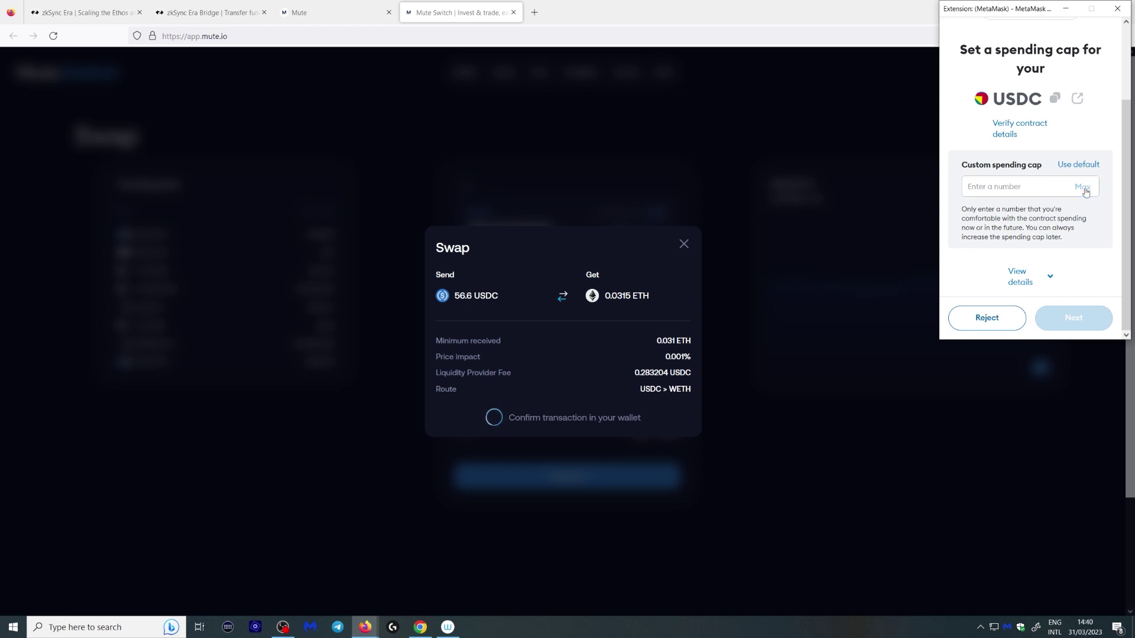
pyautogui.click(1085, 191)
pyautogui.click(1074, 319)
pyautogui.click(1073, 332)
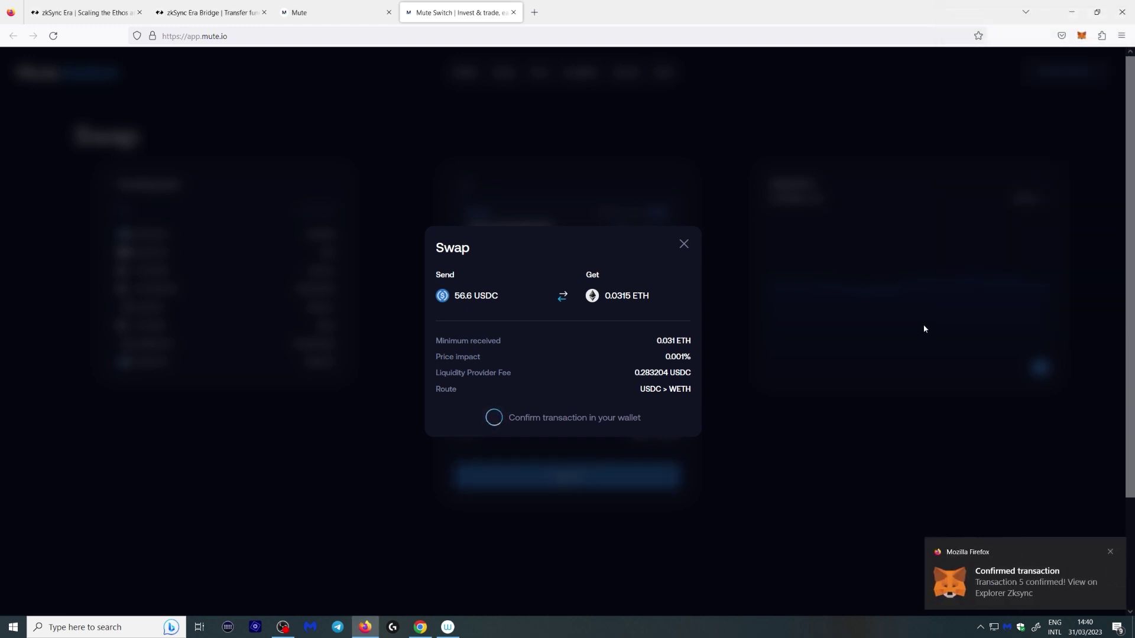
# Confirm the swap of 56 USDC for 0.031 ETH in MetaMask.
pyautogui.scroll(-1, 1076, 302)
pyautogui.click(1074, 319)
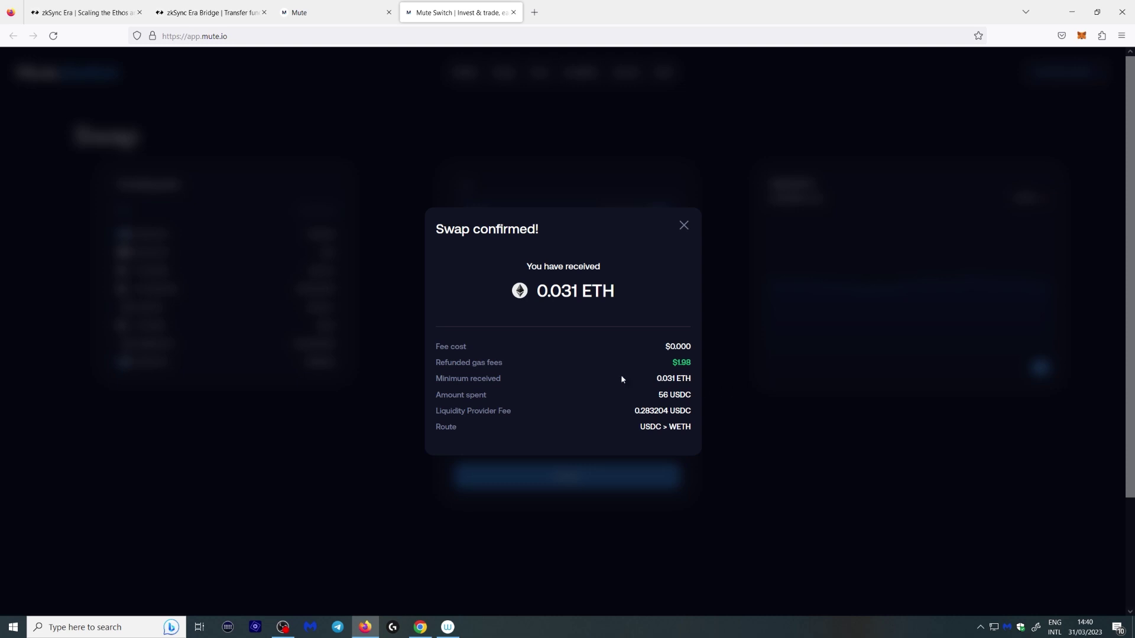
pyautogui.moveTo(637, 364); pyautogui.dragTo(699, 369)
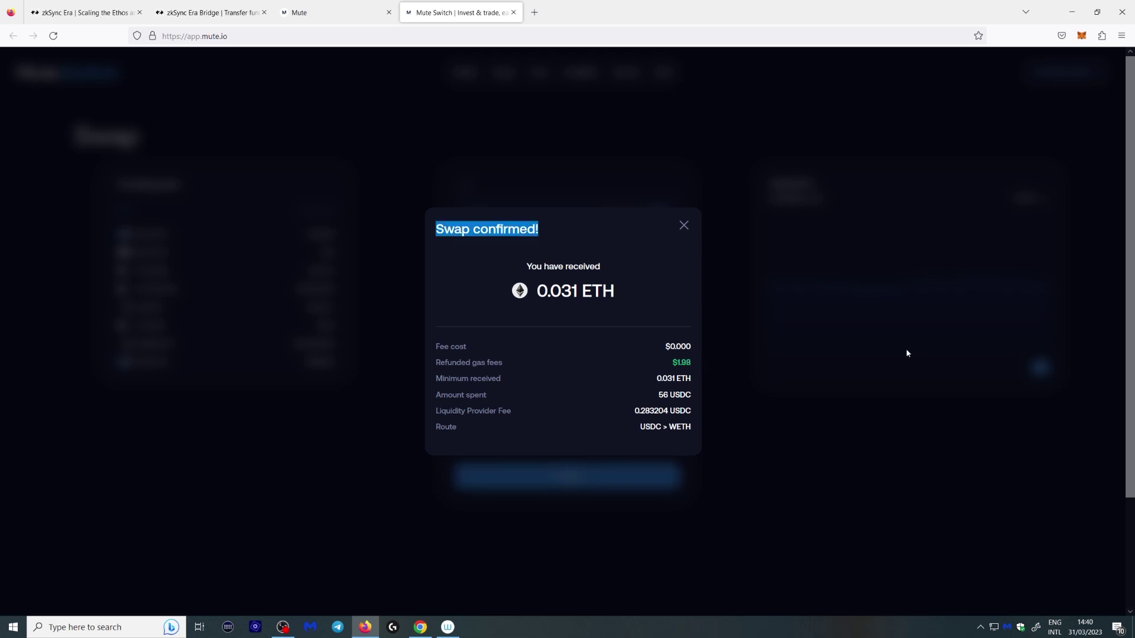